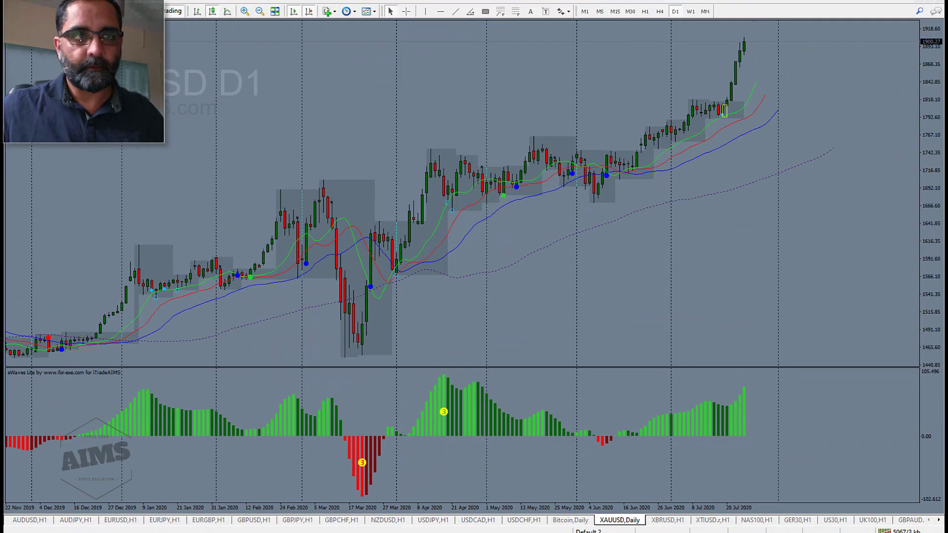
Read chart values and the entry-alert dot with the crosshair, then exit crosshair mode
middle_click(612, 175)
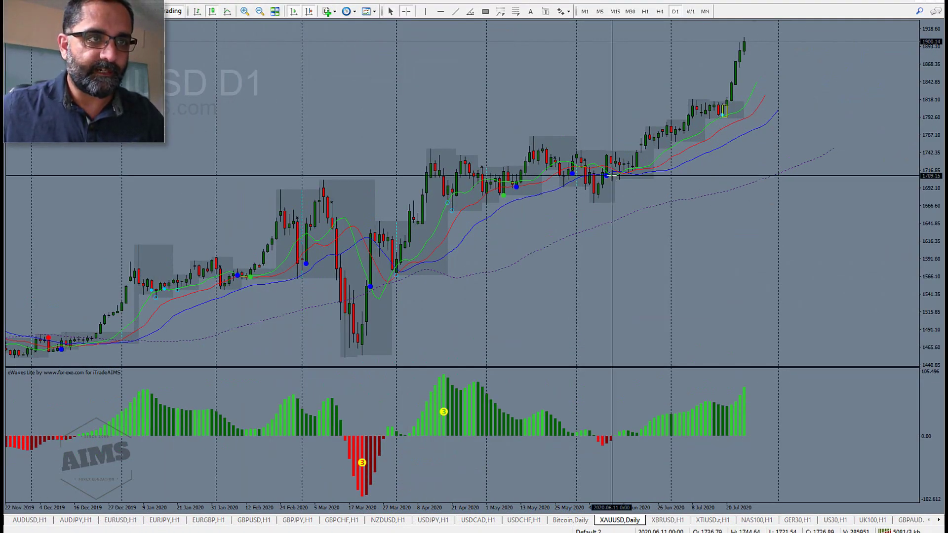
mouse_move(606, 175)
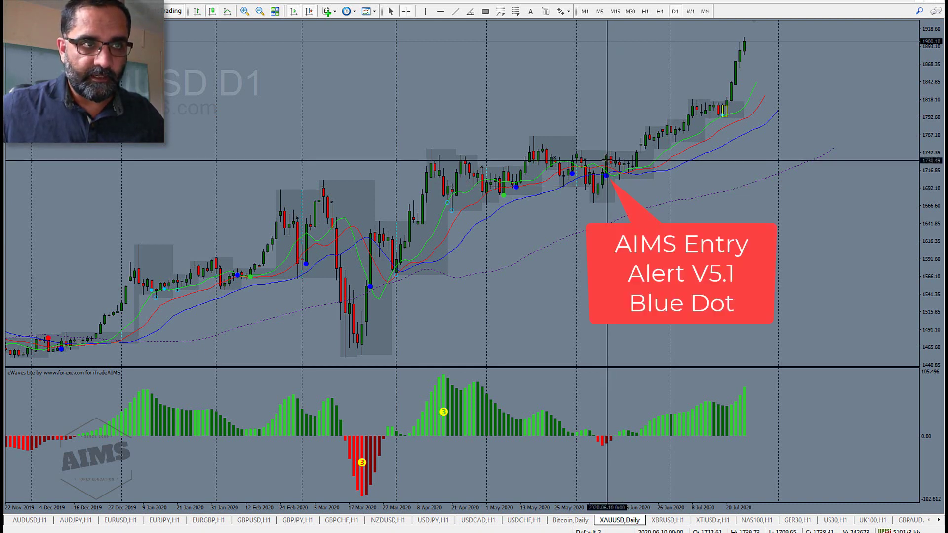
key(Escape)
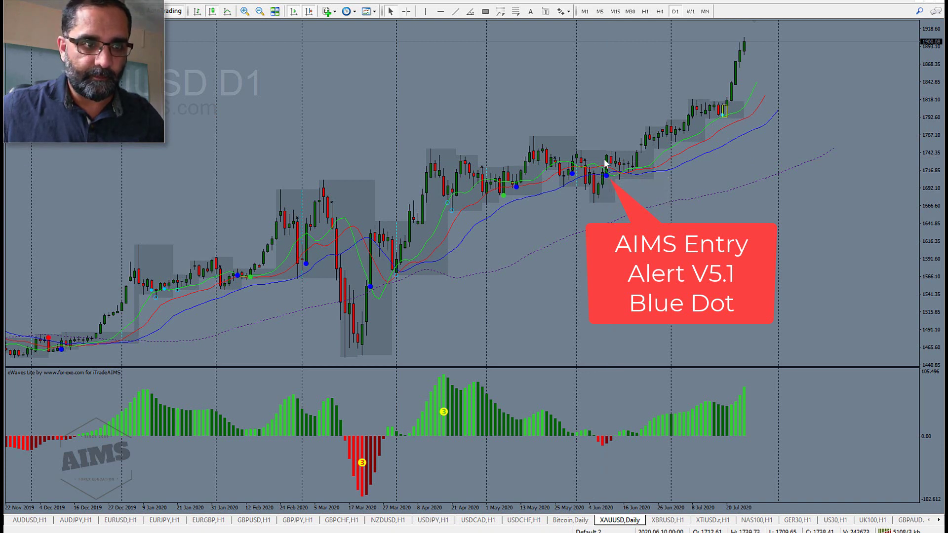
middle_click(598, 437)
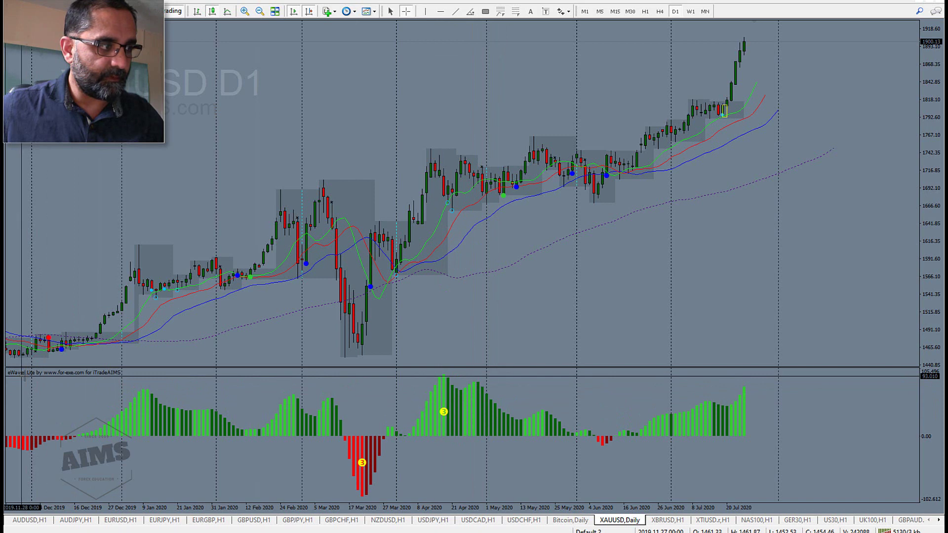
key(Escape)
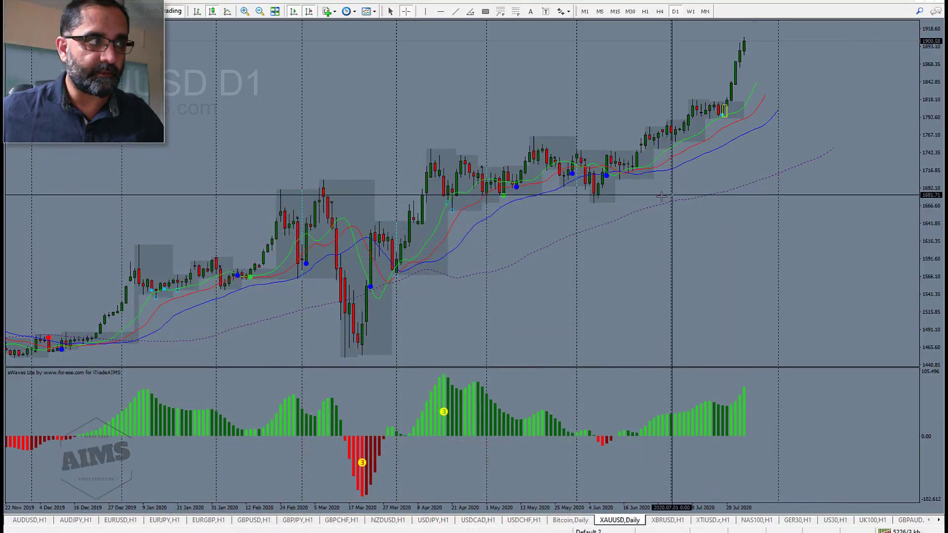
click(567, 297)
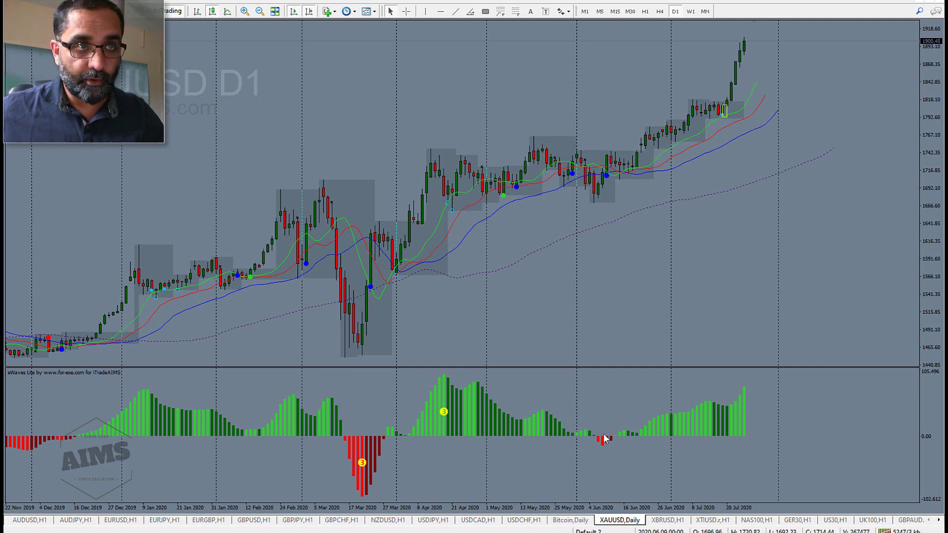
middle_click(604, 164)
middle_click(610, 200)
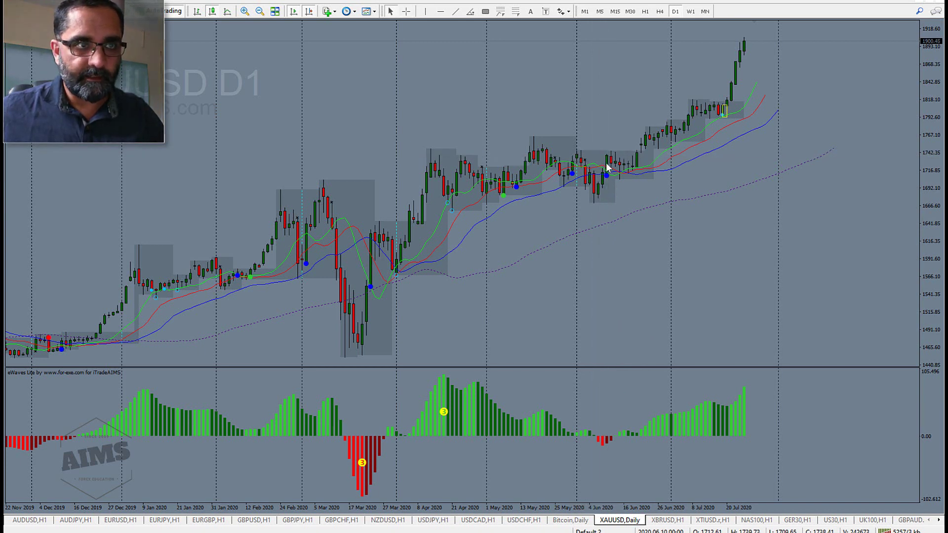
middle_click(640, 180)
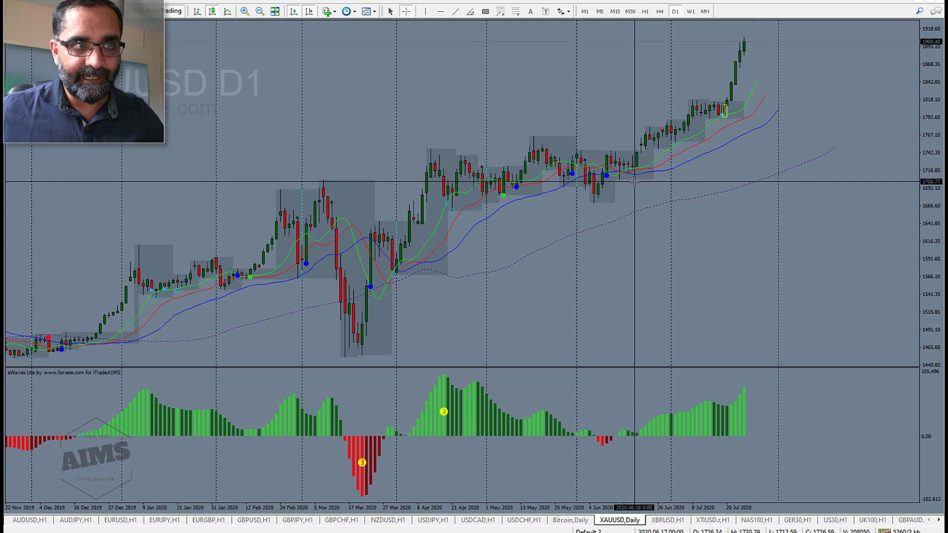
drag(639, 179, 635, 156)
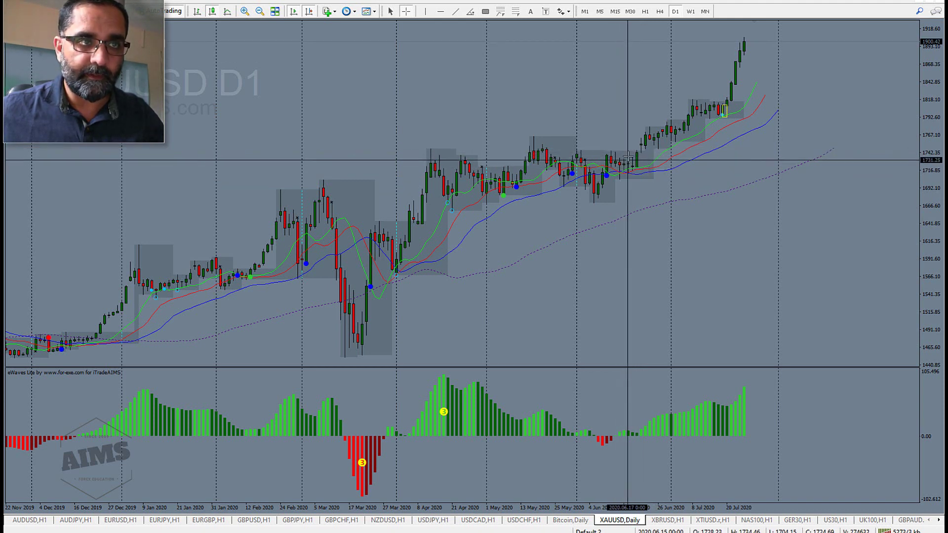
click(620, 181)
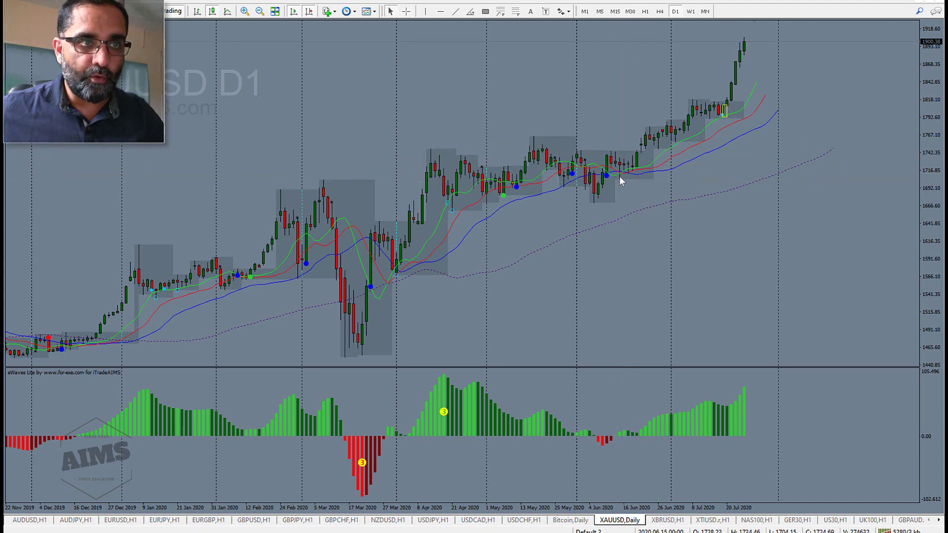
mouse_move(620, 176)
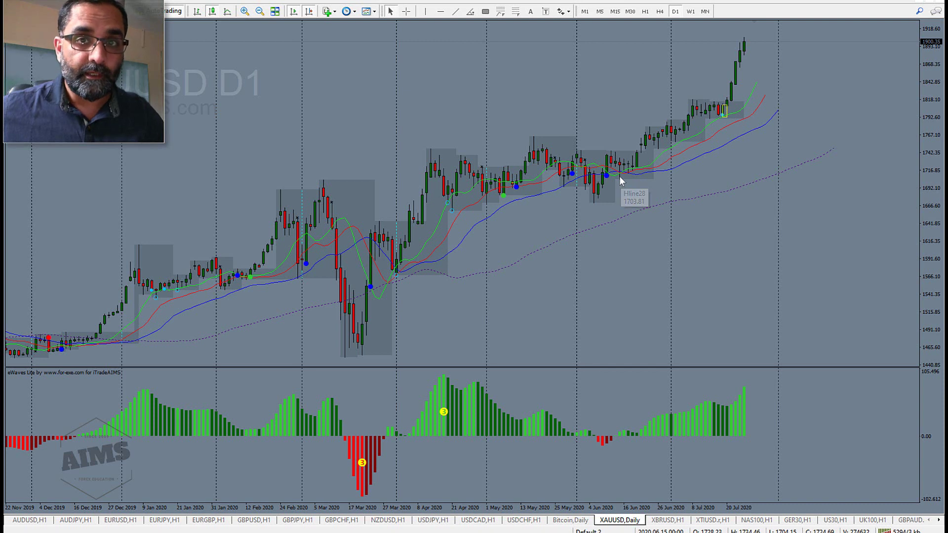
middle_click(619, 177)
drag(637, 149, 634, 181)
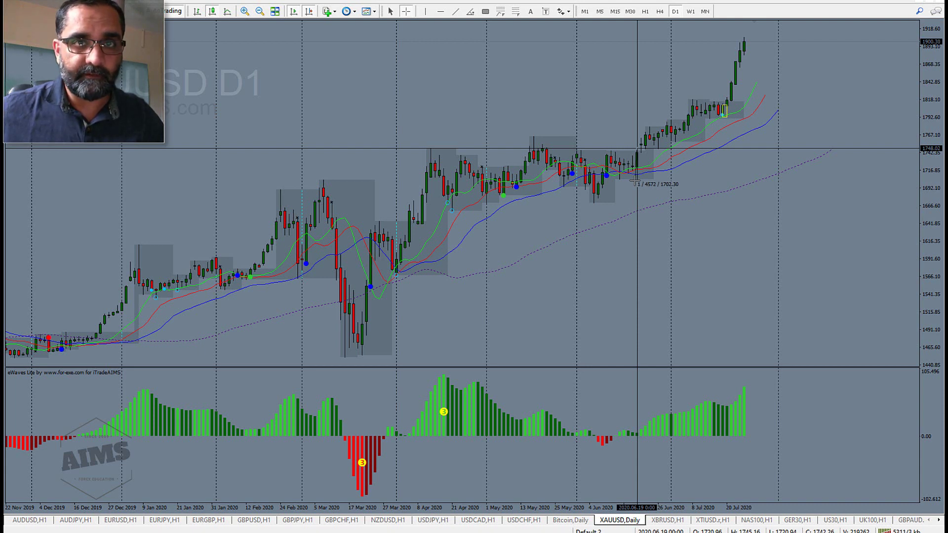
drag(634, 181, 633, 181)
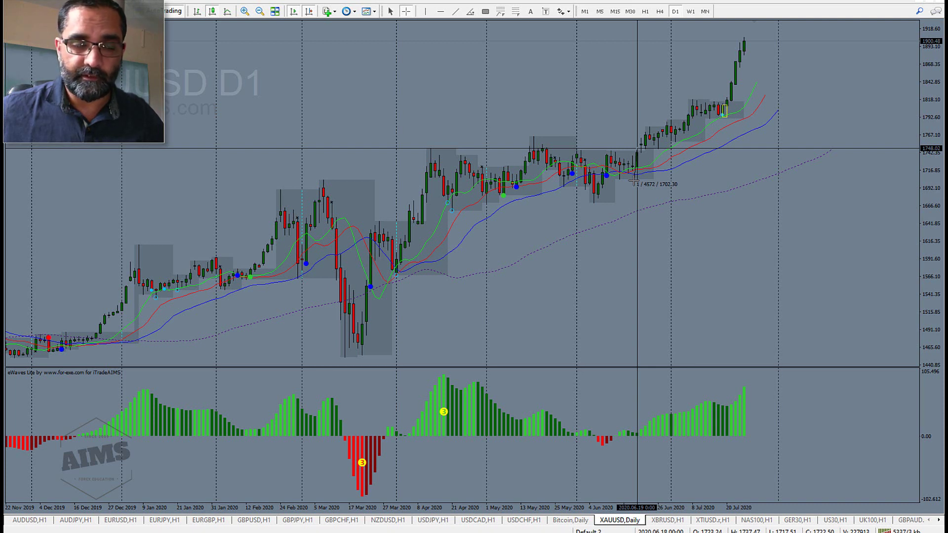
mouse_move(633, 182)
mouse_down()
mouse_move(633, 148)
mouse_move(635, 184)
mouse_up()
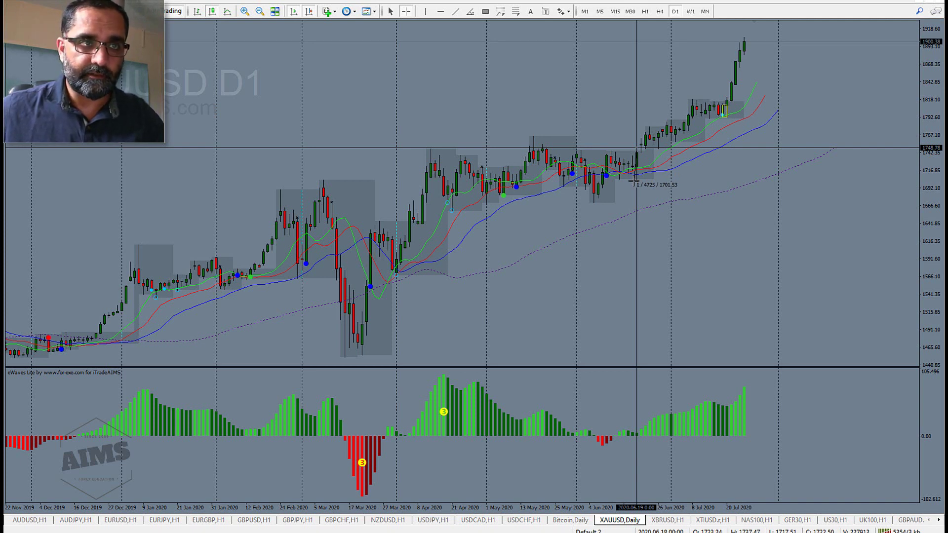
drag(633, 182, 744, 43)
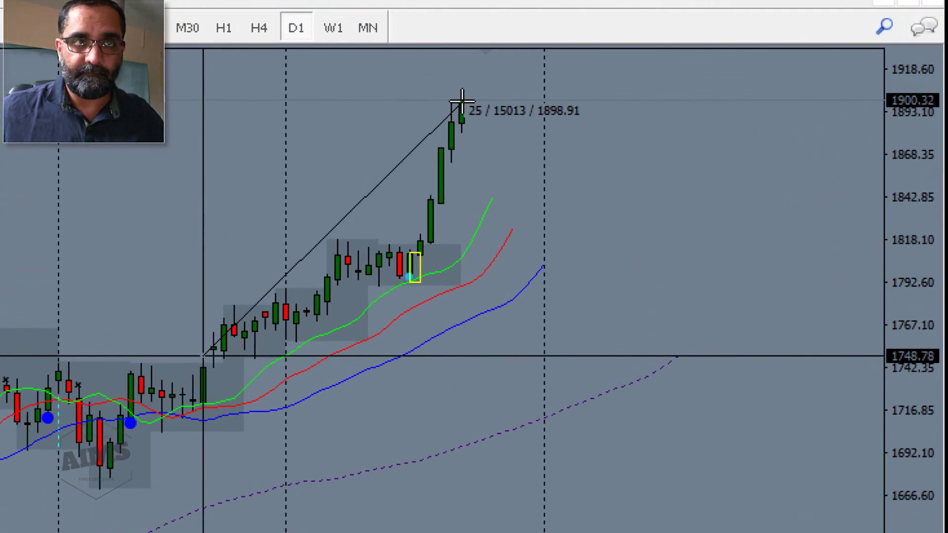
drag(461, 101, 461, 100)
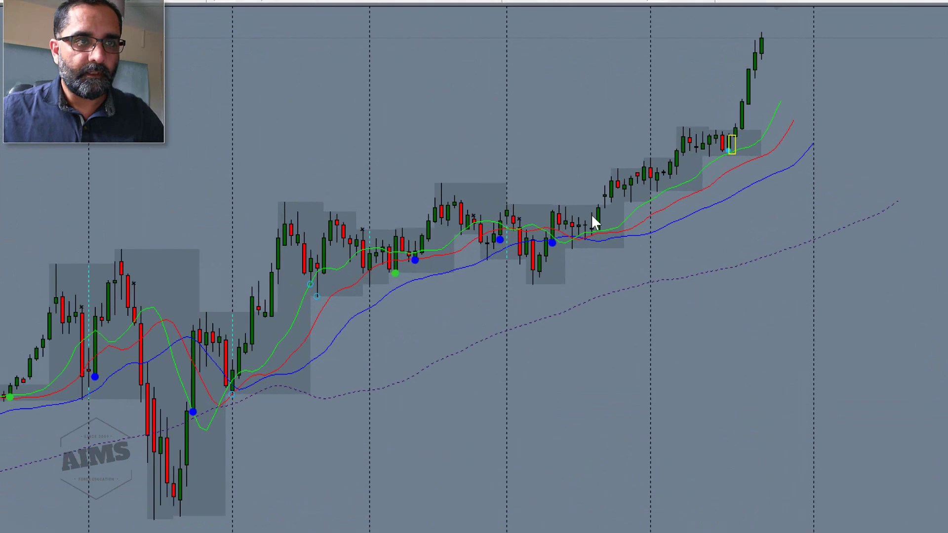
Measure with the crosshair from the breakout candle up to the 1901.96 high
middle_click(592, 216)
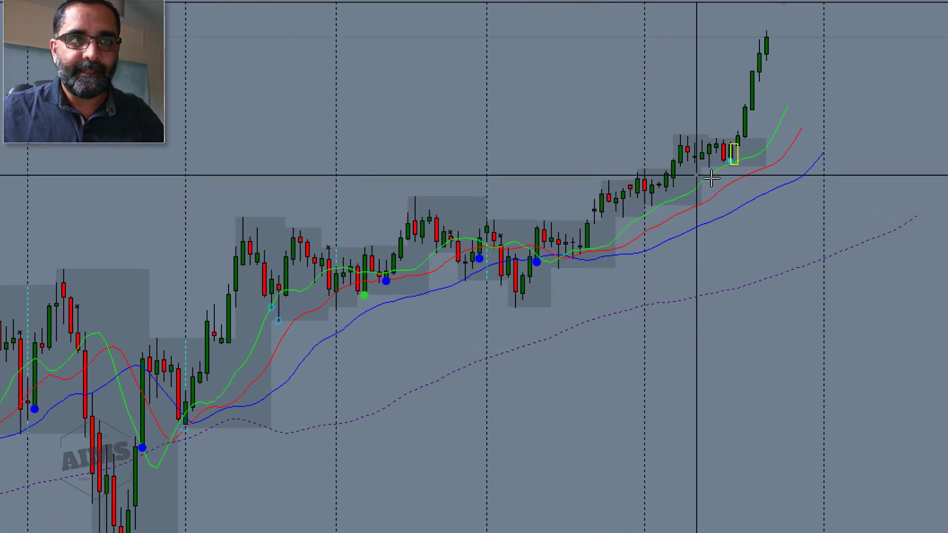
middle_click(733, 174)
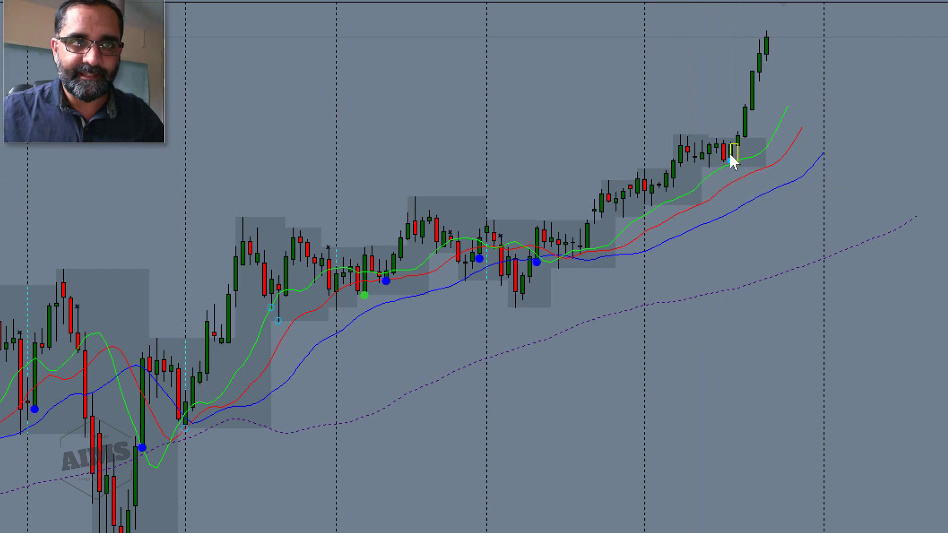
middle_click(567, 237)
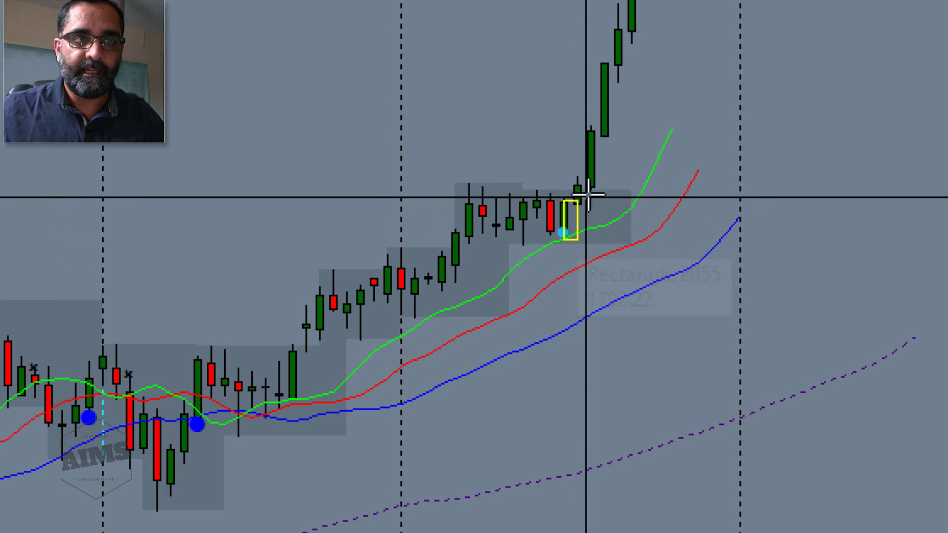
drag(591, 197, 630, 22)
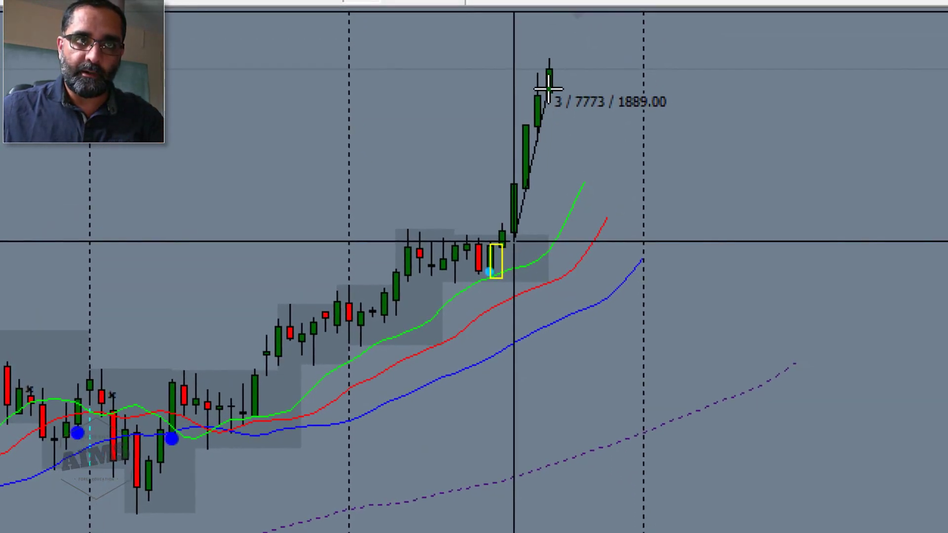
drag(548, 88, 557, 64)
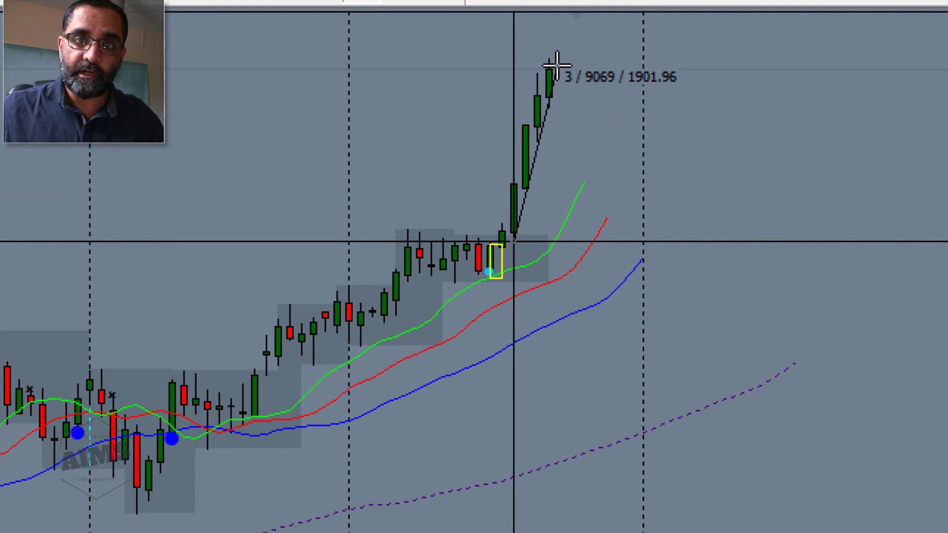
click(515, 266)
mouse_move(514, 270)
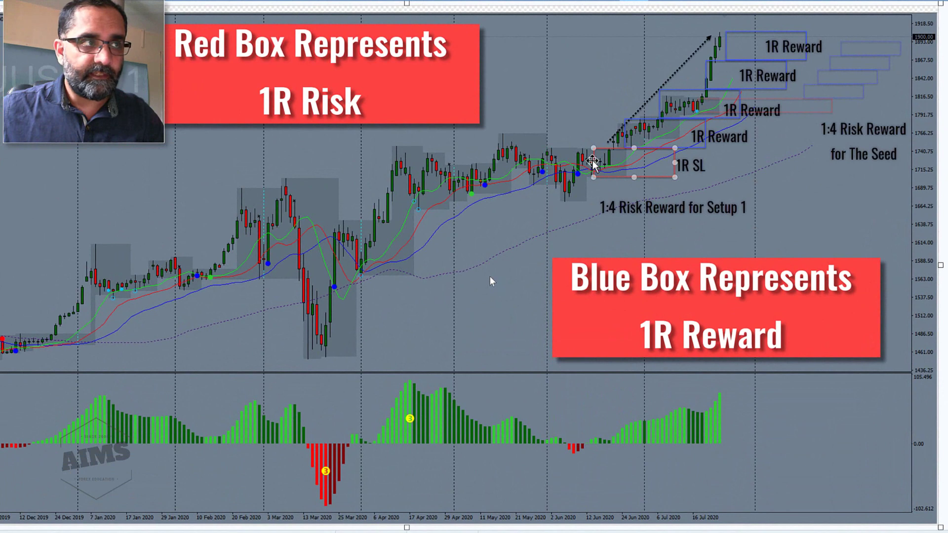
click(200, 55)
click(595, 177)
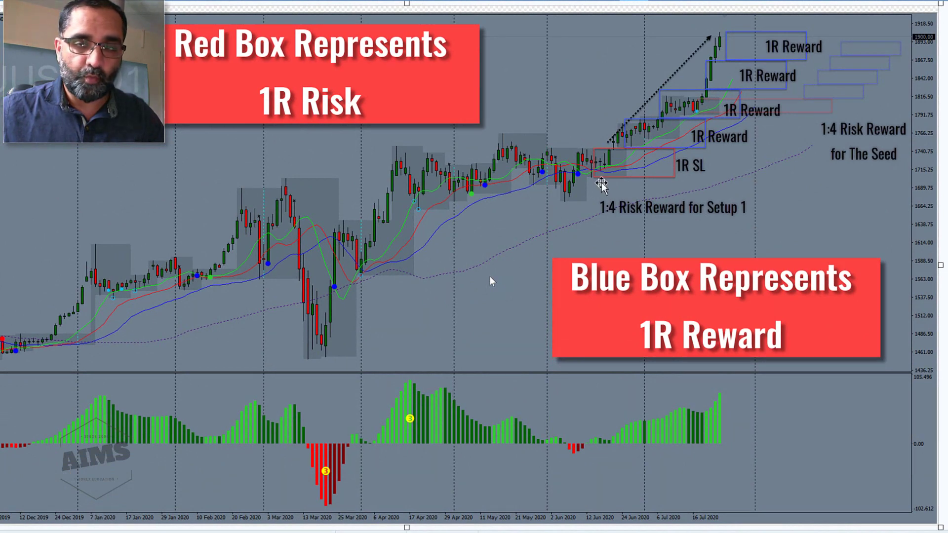
click(594, 148)
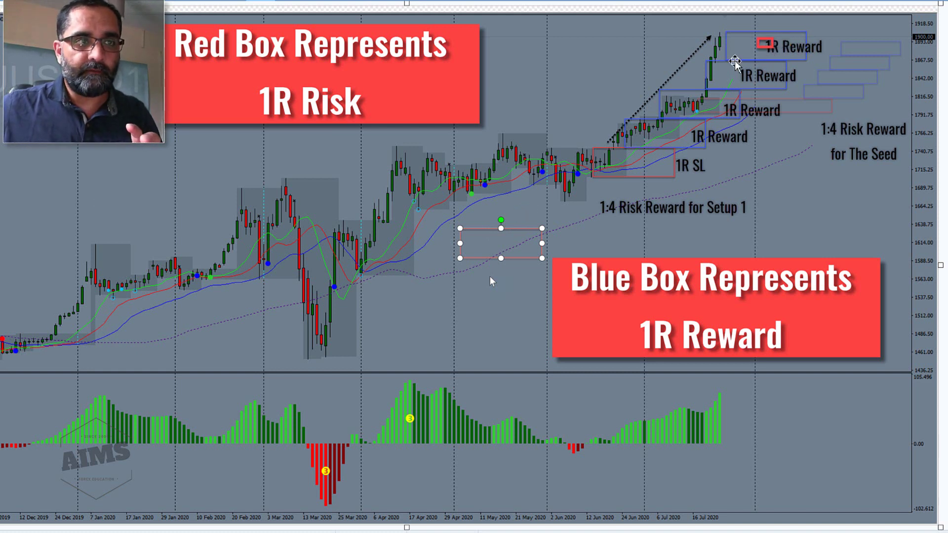
click(616, 151)
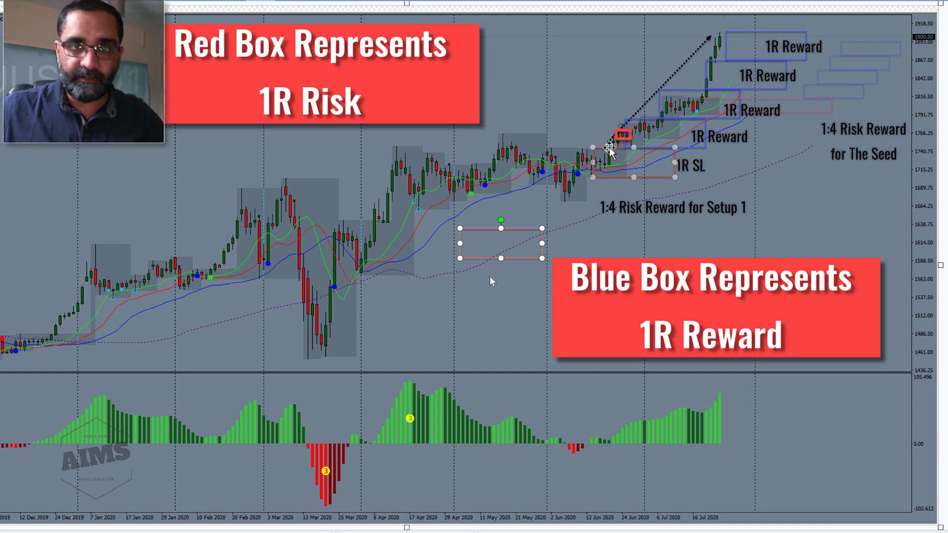
drag(610, 148, 743, 47)
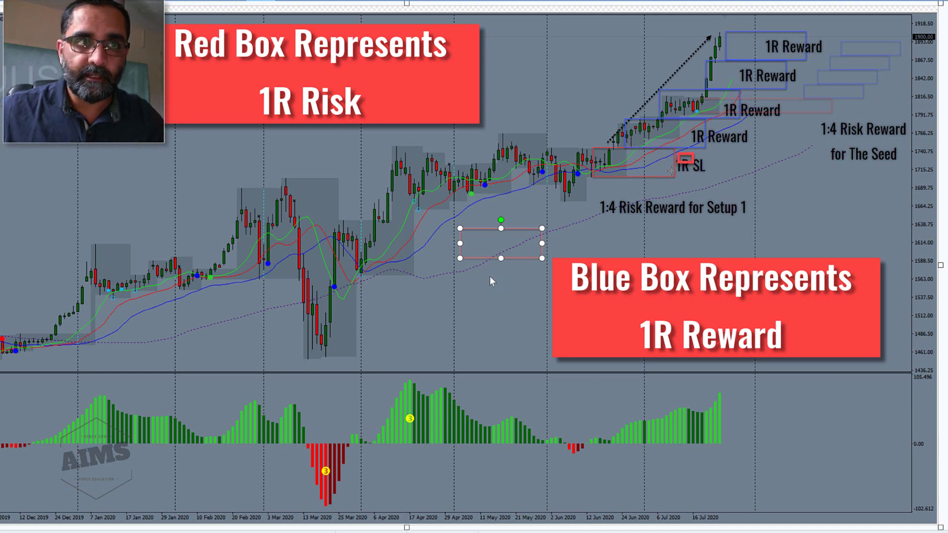
double_click(722, 97)
double_click(722, 97)
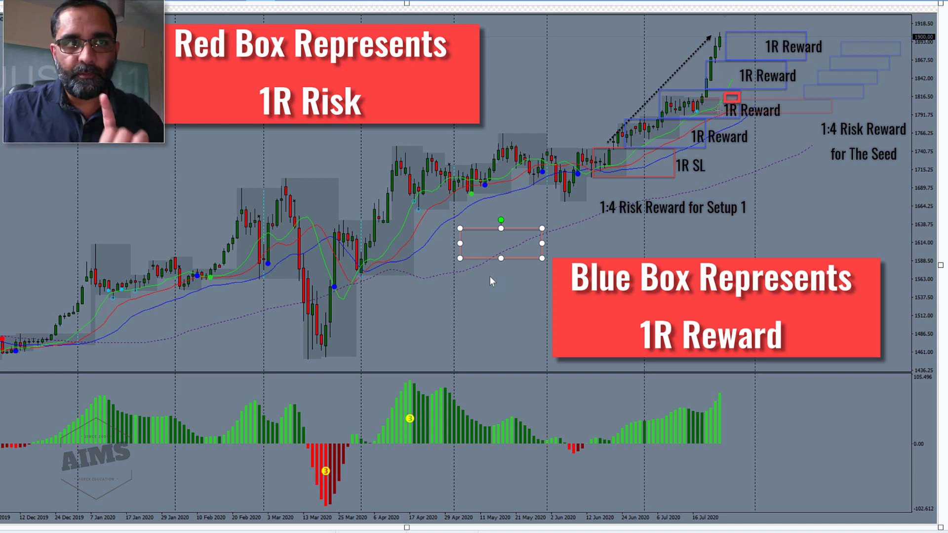
double_click(701, 105)
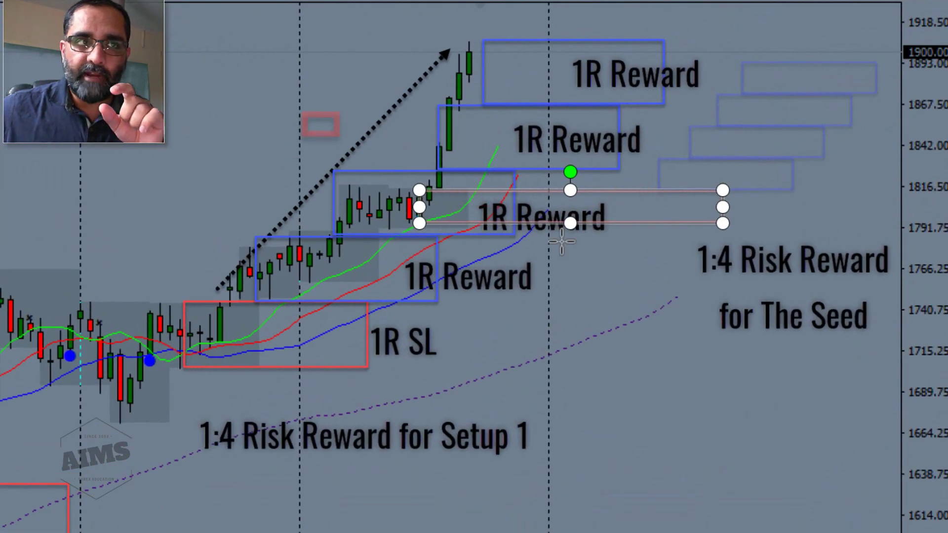
Move the small red marker rectangle beside the lower 1R Reward box
double_click(461, 215)
drag(430, 251, 434, 199)
click(239, 297)
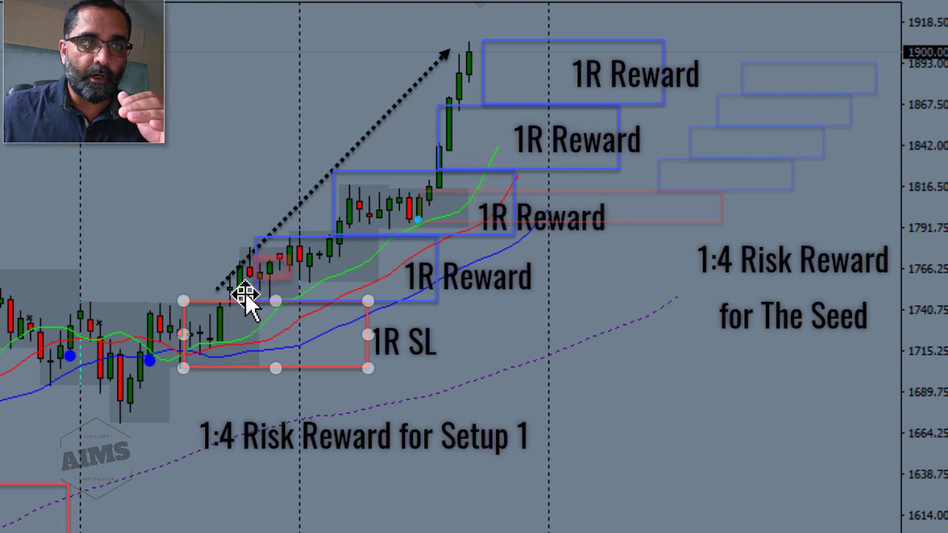
drag(444, 183, 421, 168)
drag(390, 195, 516, 429)
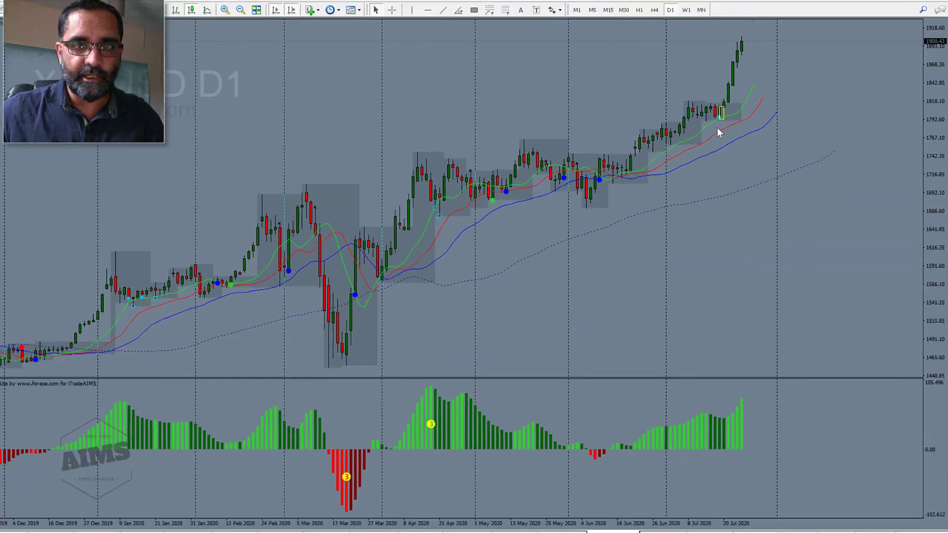
click(660, 11)
middle_click(588, 241)
middle_click(601, 233)
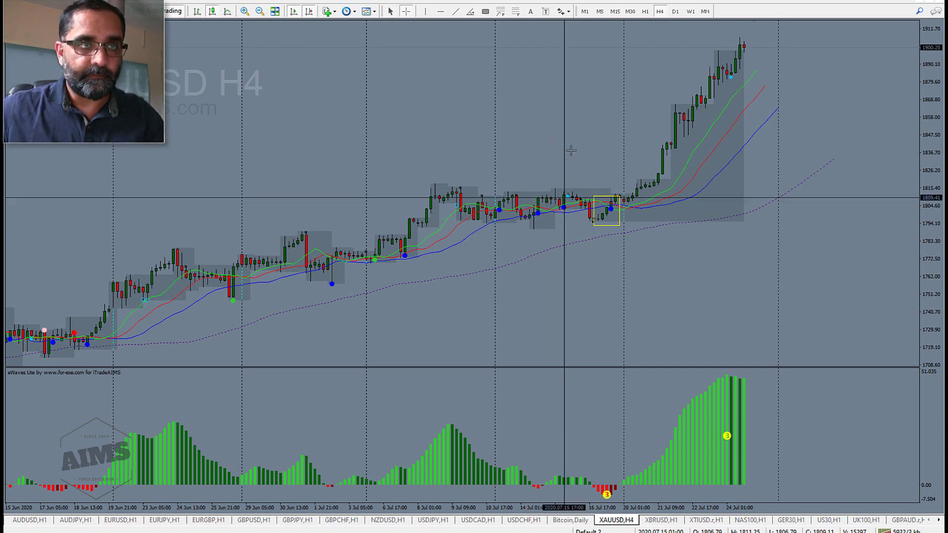
click(675, 11)
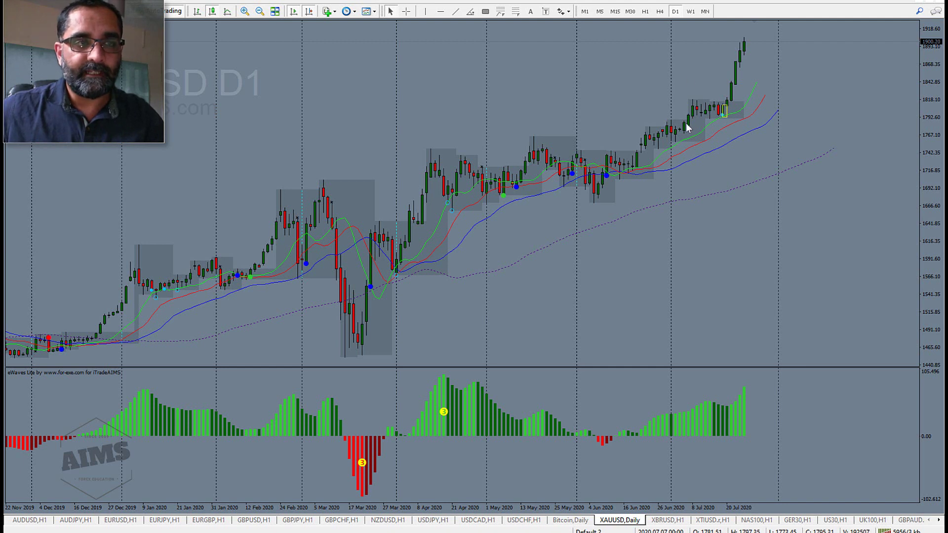
Draw a rising trendline along the recent daily candles, measure up from 1817, and switch to H4
click(471, 12)
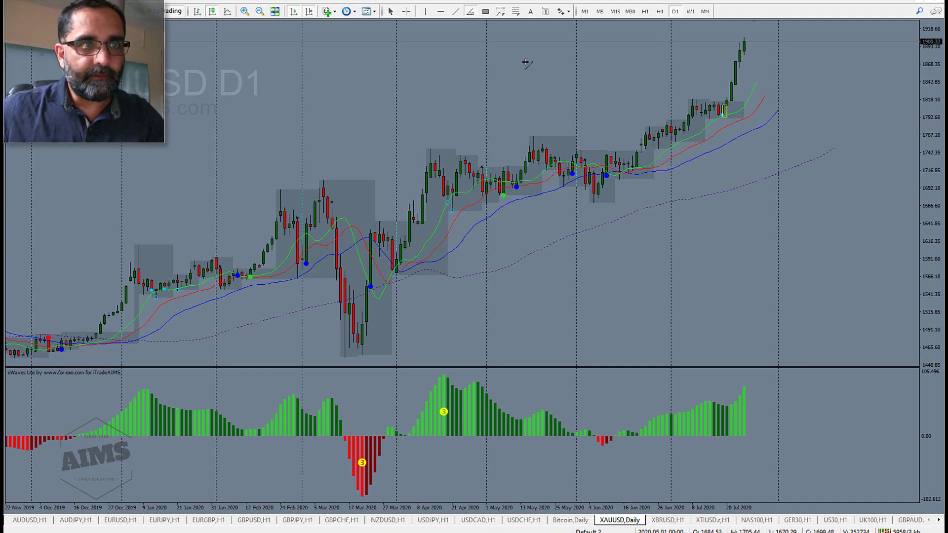
mouse_move(609, 173)
mouse_down()
mouse_move(720, 74)
mouse_move(707, 114)
mouse_up()
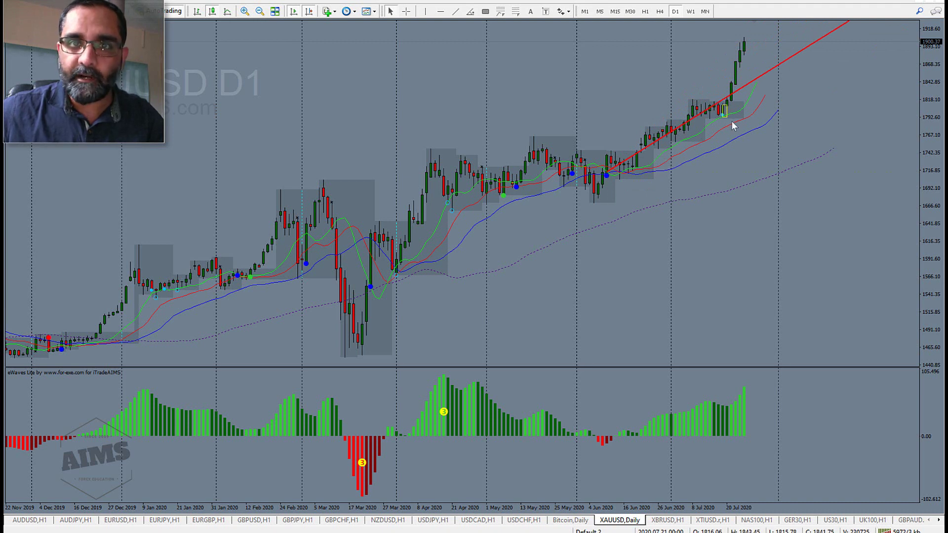
middle_click(731, 98)
drag(732, 98, 743, 48)
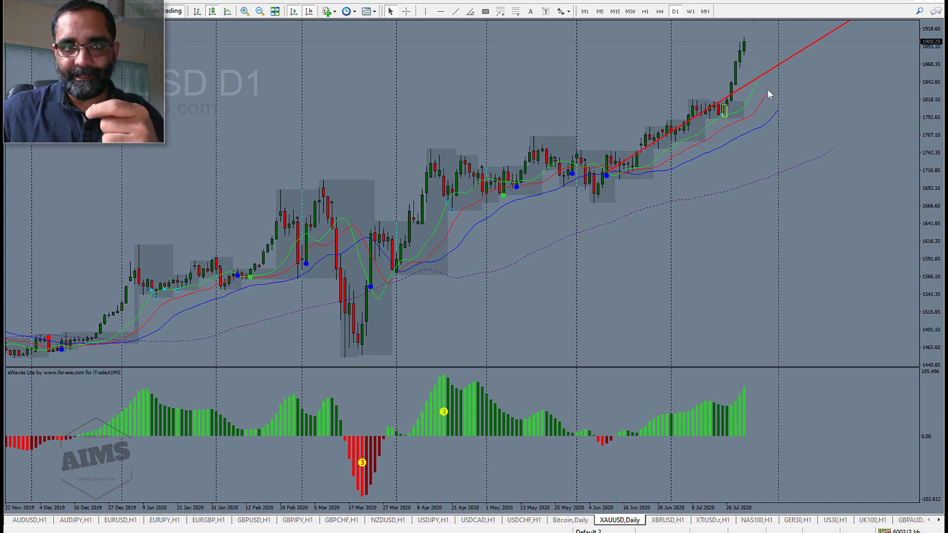
click(660, 11)
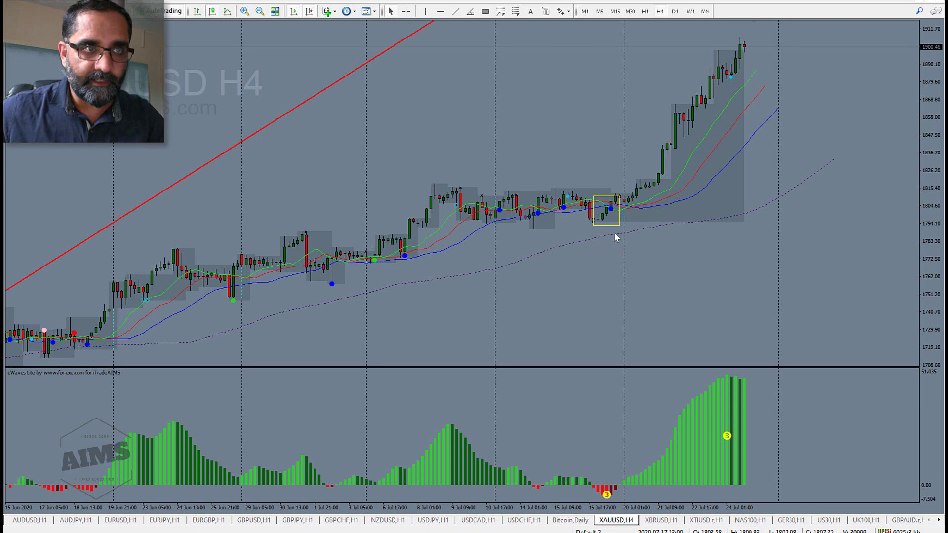
Draw a rectangle outlining the H4 consolidation range before the breakout
mouse_move(609, 208)
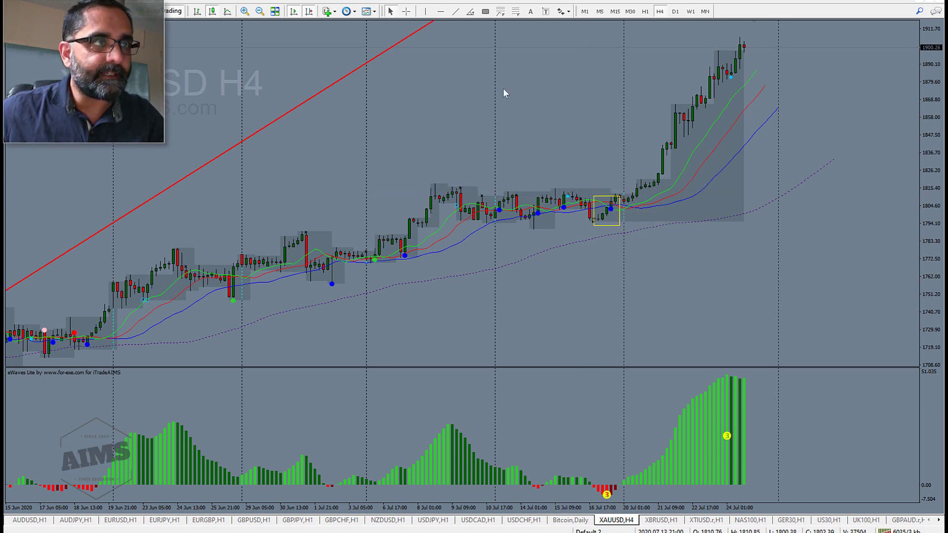
click(484, 11)
drag(434, 184, 636, 192)
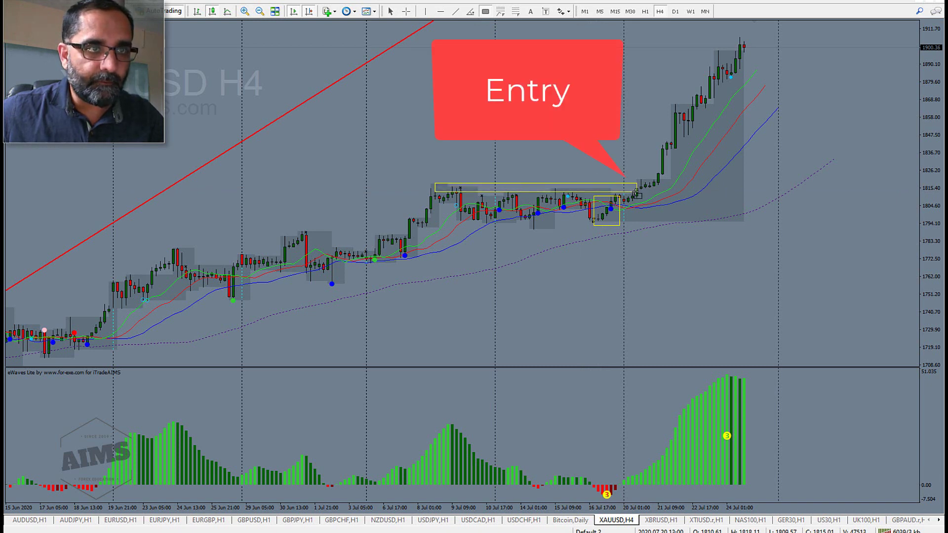
Measure the breakout move to near 1902 with the crosshair: 25 bars, 8227 points
middle_click(636, 194)
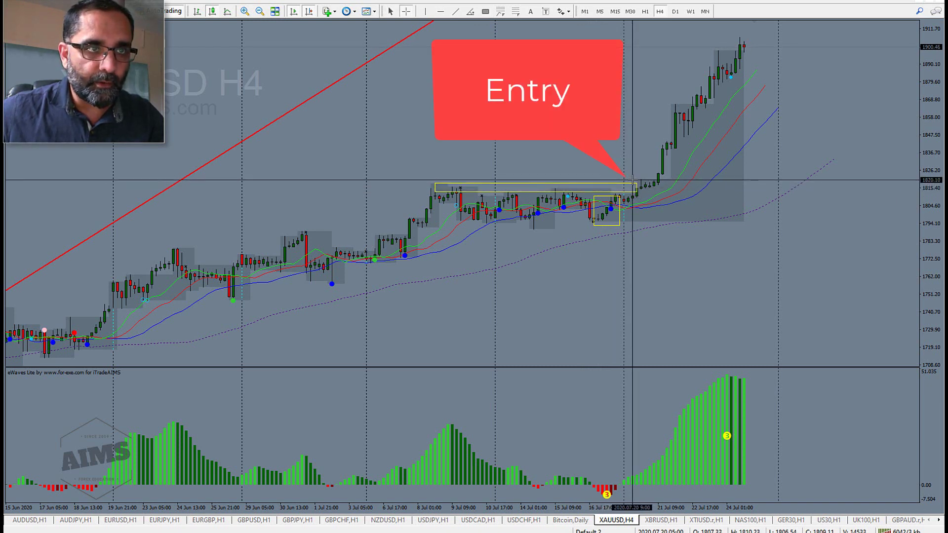
drag(636, 180, 618, 211)
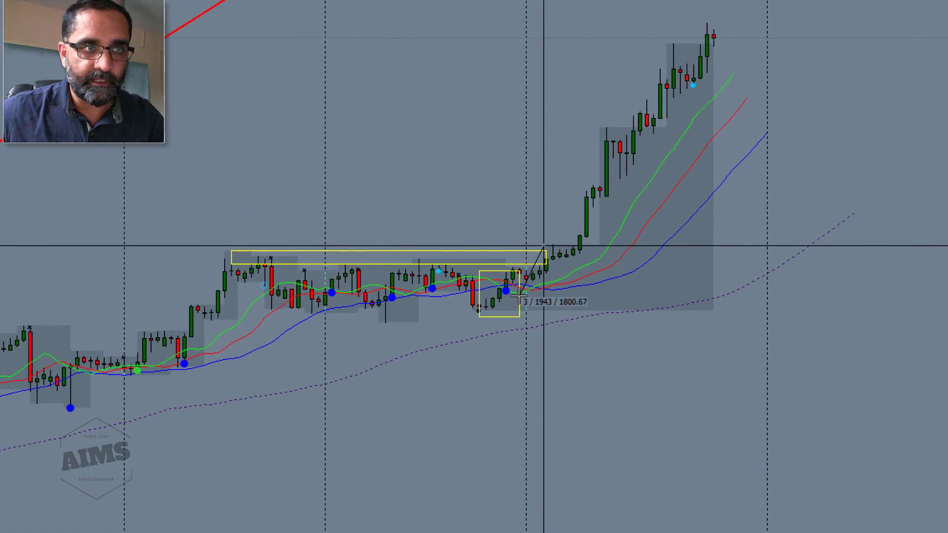
drag(518, 295, 681, 66)
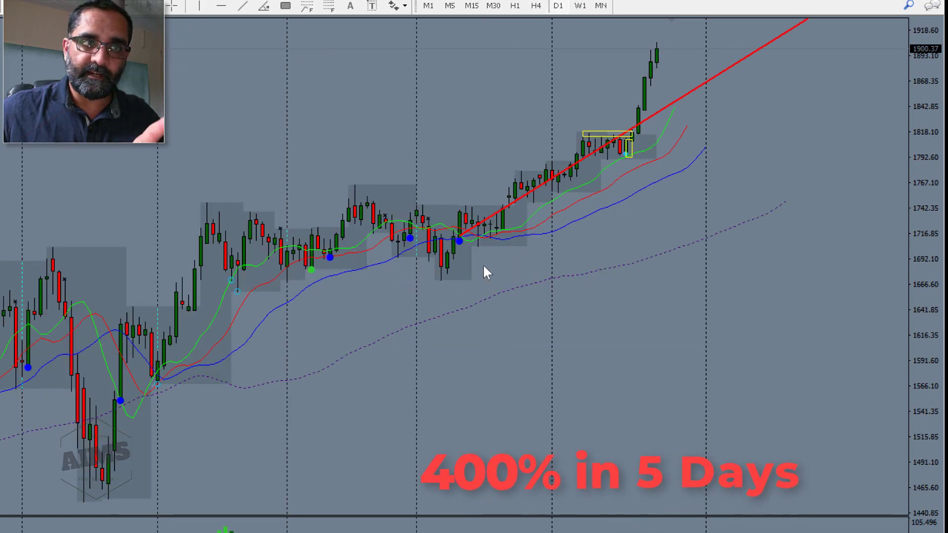
Measure the daily rally to about 1906, then read prices on the H4 chart
middle_click(509, 197)
drag(509, 197, 653, 42)
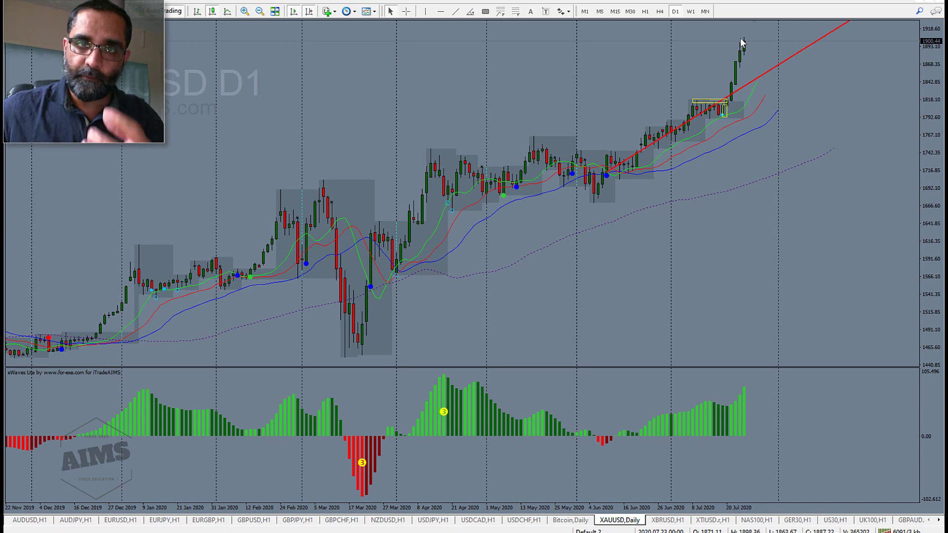
click(659, 11)
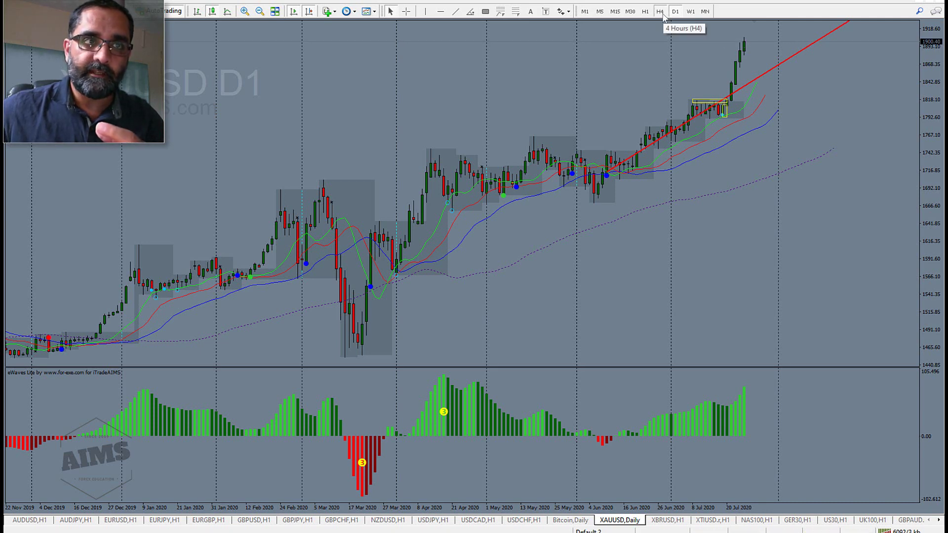
middle_click(615, 198)
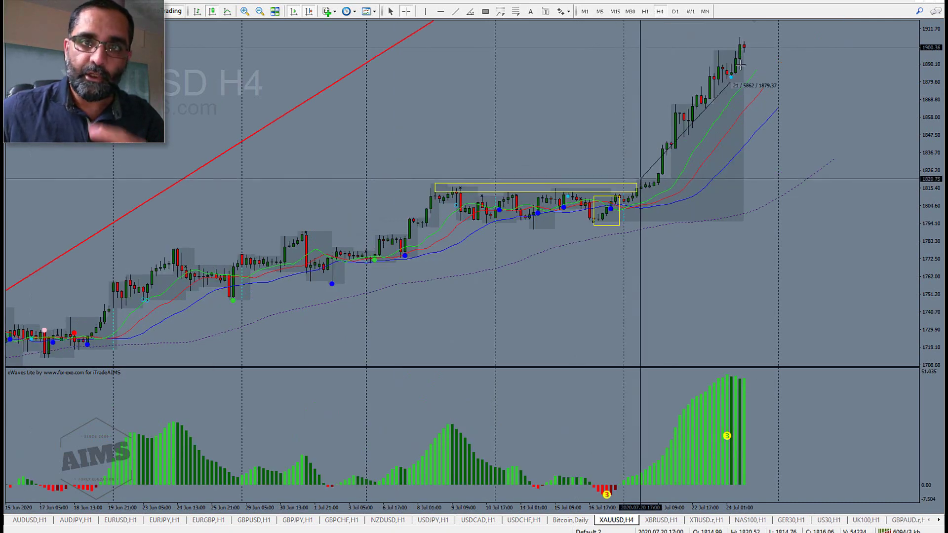
Return to D1 and measure moves near the trendline up to about 1802
click(675, 11)
middle_click(729, 103)
drag(729, 100, 724, 117)
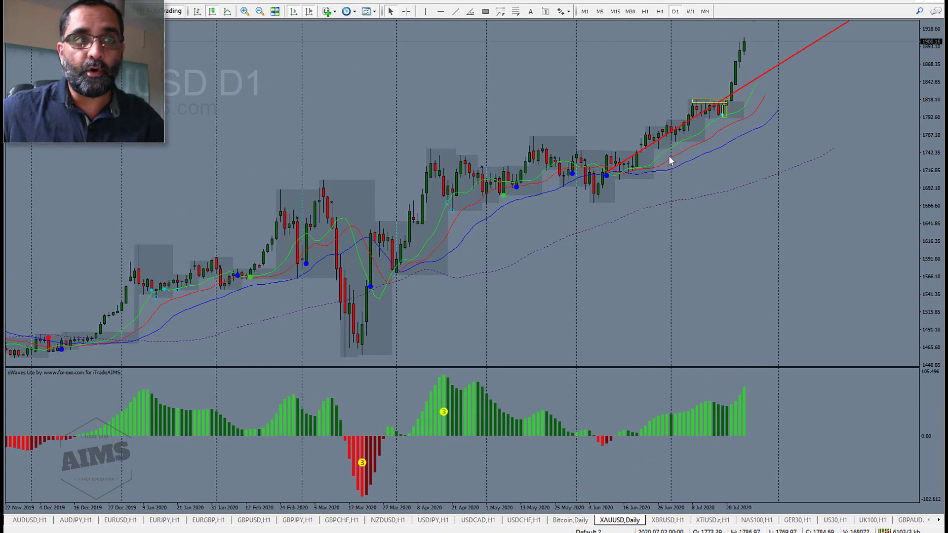
middle_click(641, 152)
drag(641, 146, 735, 120)
middle_click(728, 114)
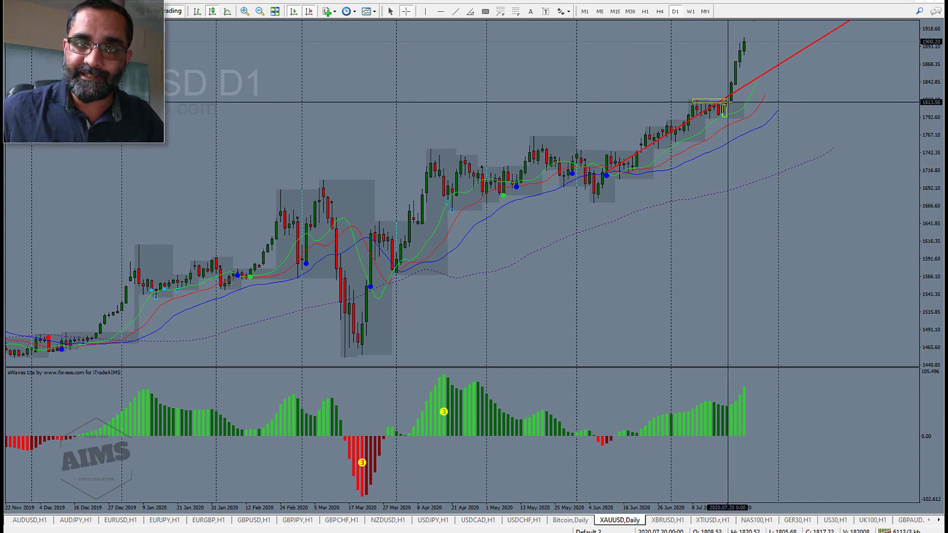